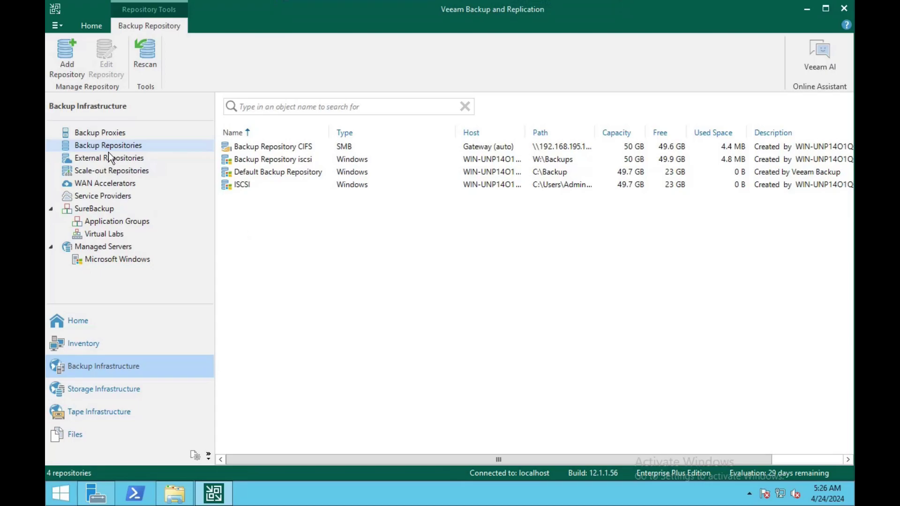
# Step: Start adding a network attached NFS share as a backup repository and name it Backup Repository NFS
pyautogui.click(109, 146)
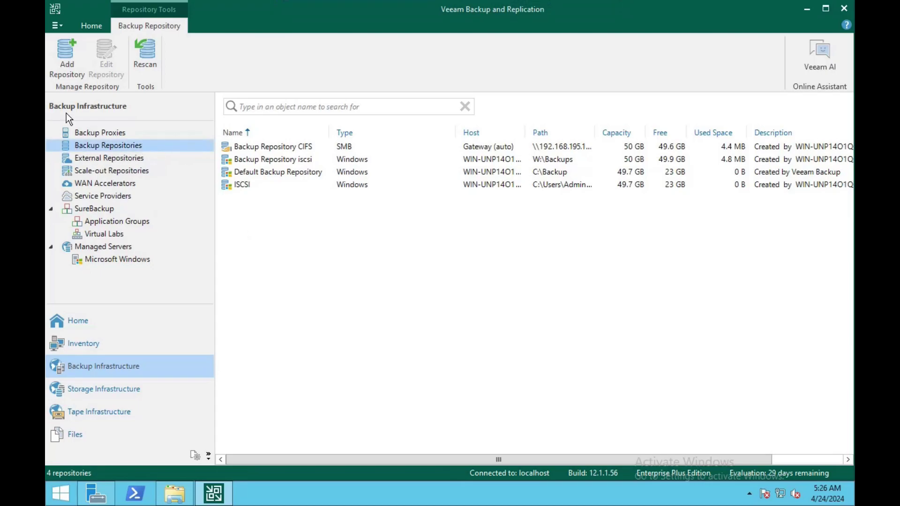
pyautogui.click(64, 62)
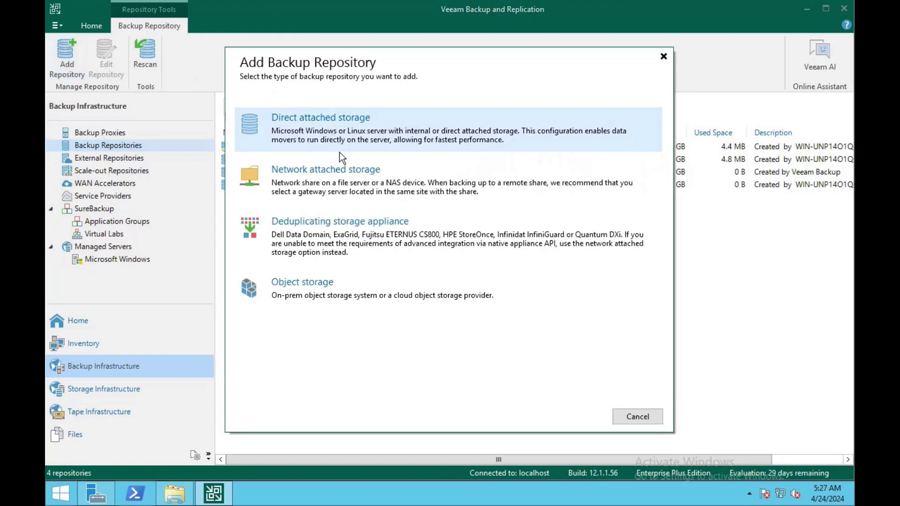
pyautogui.click(332, 184)
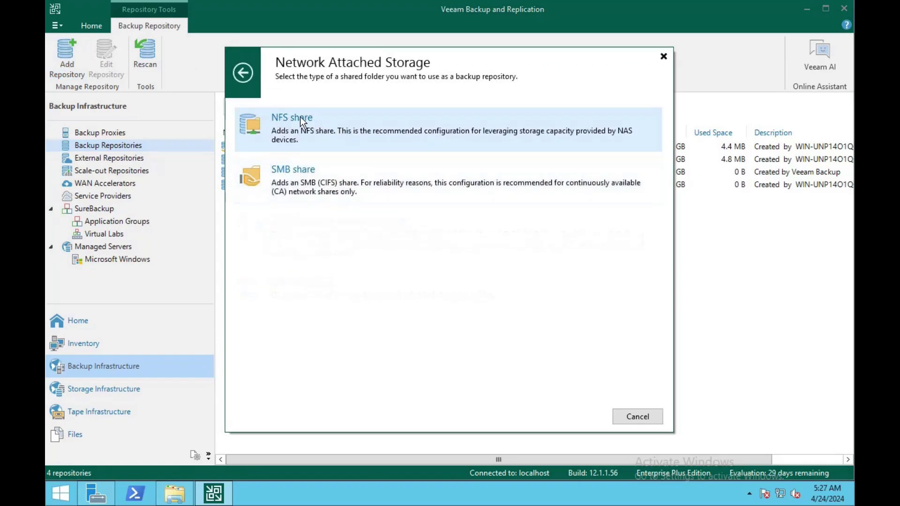
pyautogui.click(389, 125)
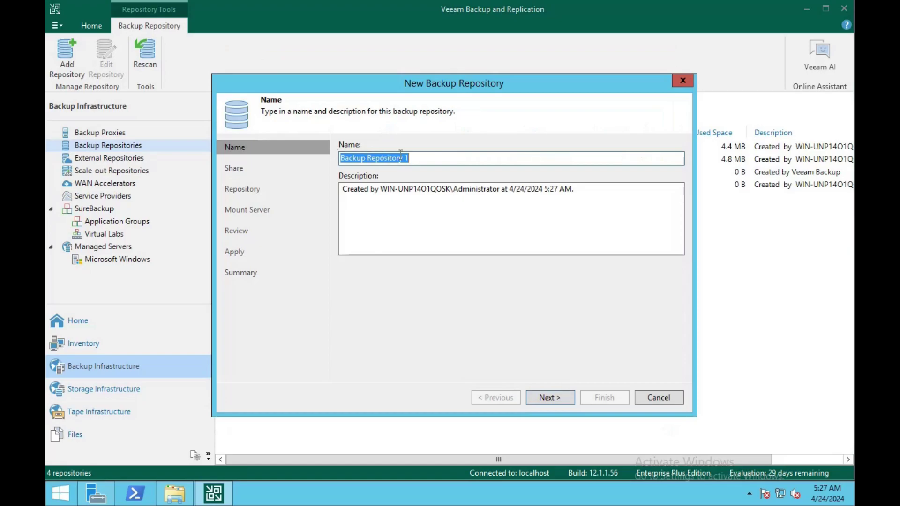
pyautogui.click(421, 158)
pyautogui.press('BackSpace')
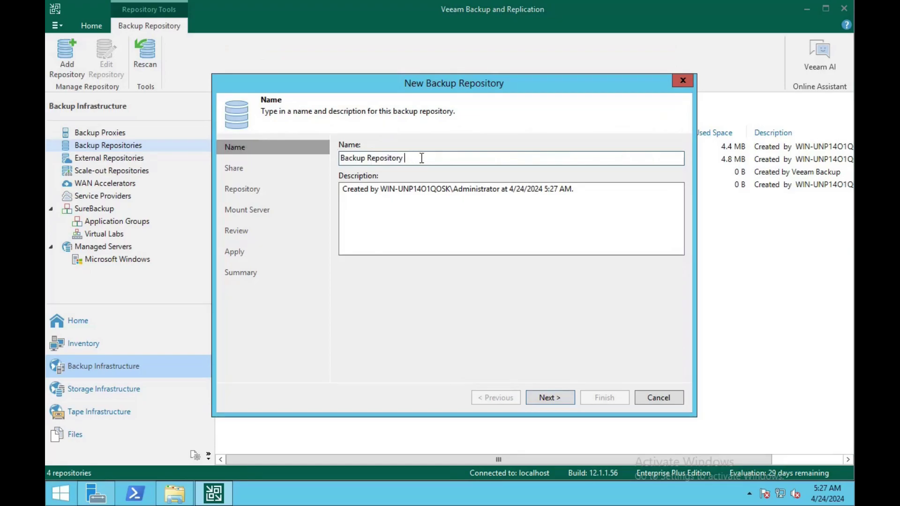
pyautogui.write('NFS')
pyautogui.click(558, 397)
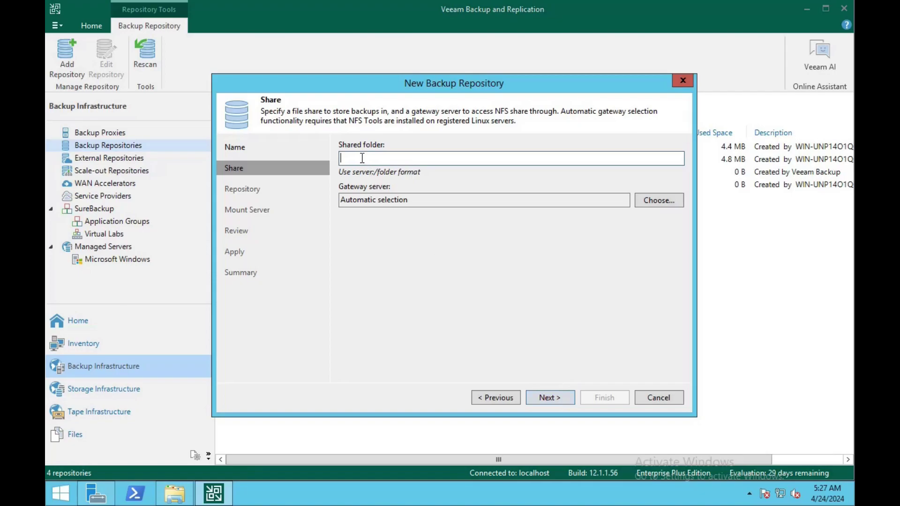
# Step: Set the repository's shared folder to 192.168.195.1:/NFS and accept the default location and load control settings
pyautogui.write('192.168.195.1:/NFS')
pyautogui.click(558, 396)
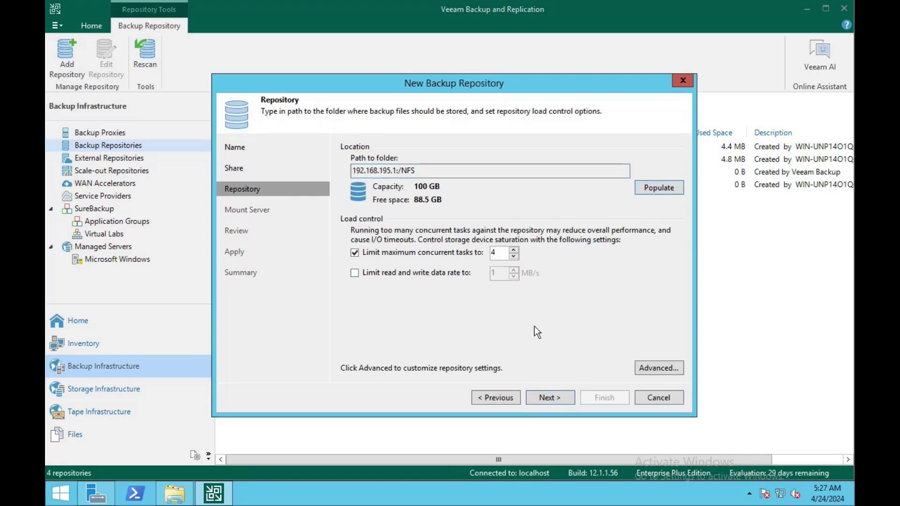
pyautogui.click(545, 397)
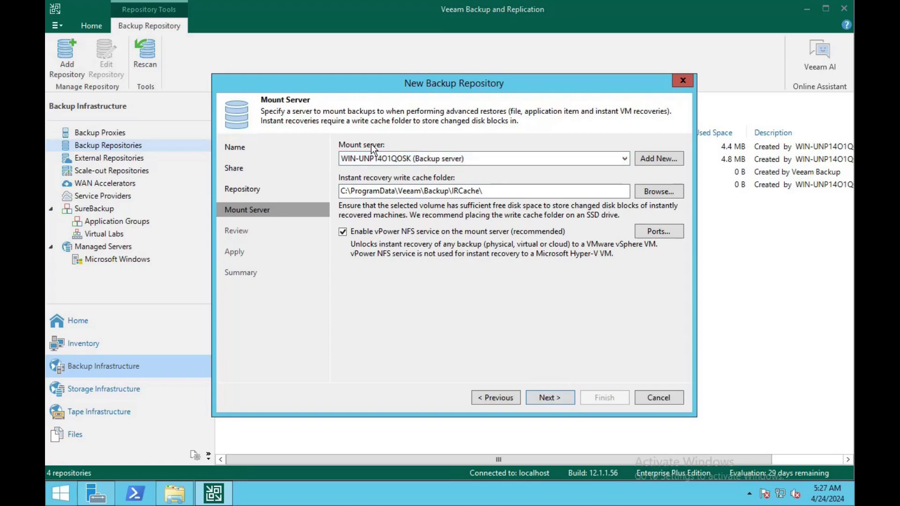
# Step: Check the vPower NFS ports, keep the default mount server settings, and finish creating the NFS repository
pyautogui.click(656, 231)
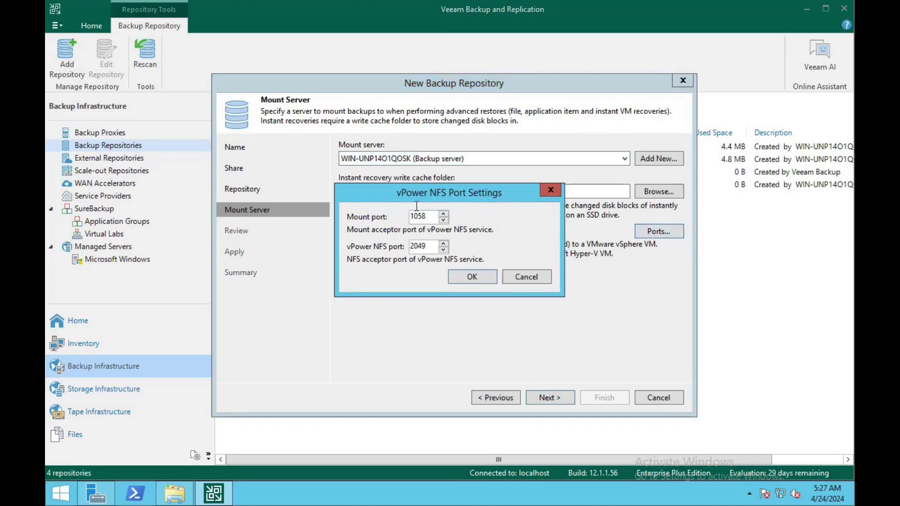
pyautogui.click(532, 278)
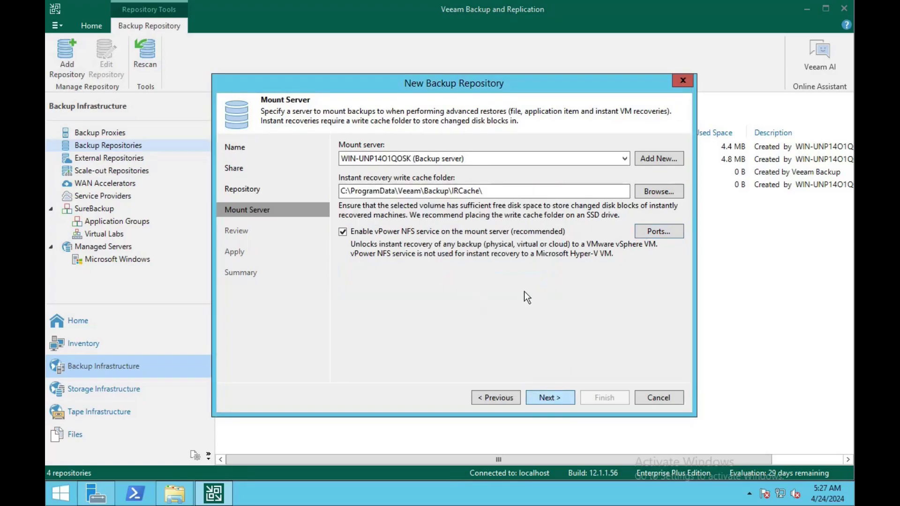
pyautogui.click(539, 395)
pyautogui.click(543, 399)
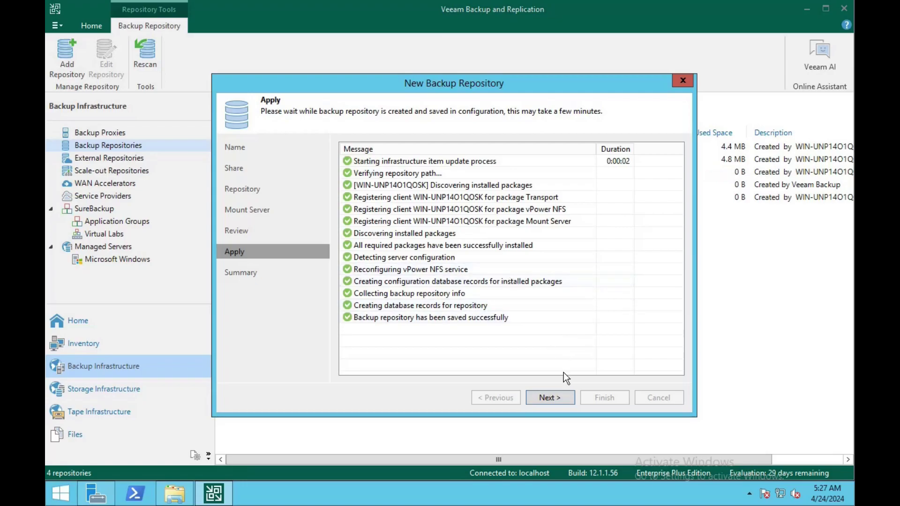
pyautogui.press('Return')
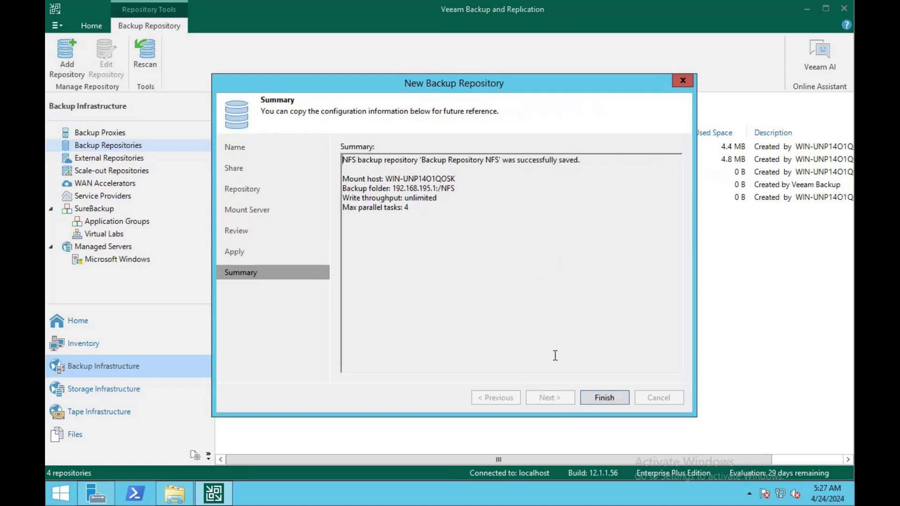
pyautogui.click(595, 397)
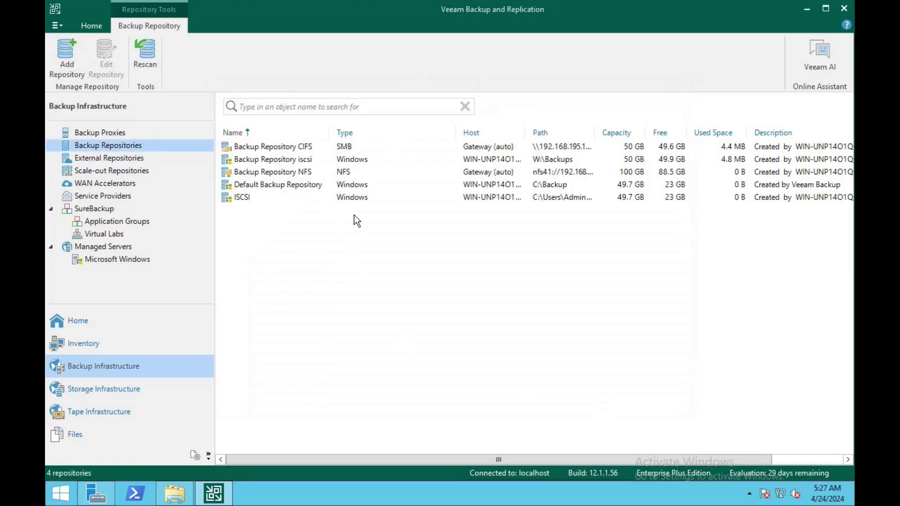
pyautogui.click(294, 172)
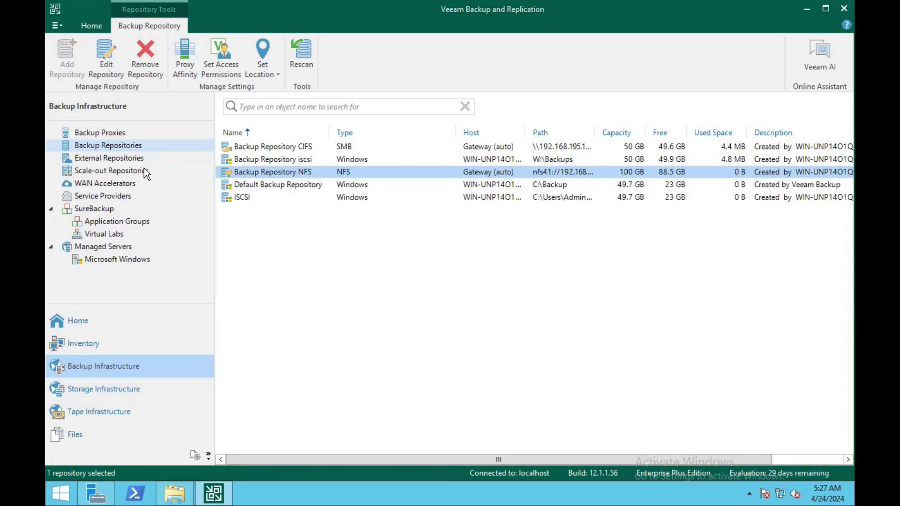
# Step: Start a new Windows computer backup job of type Server, managed by the backup server
pyautogui.click(80, 320)
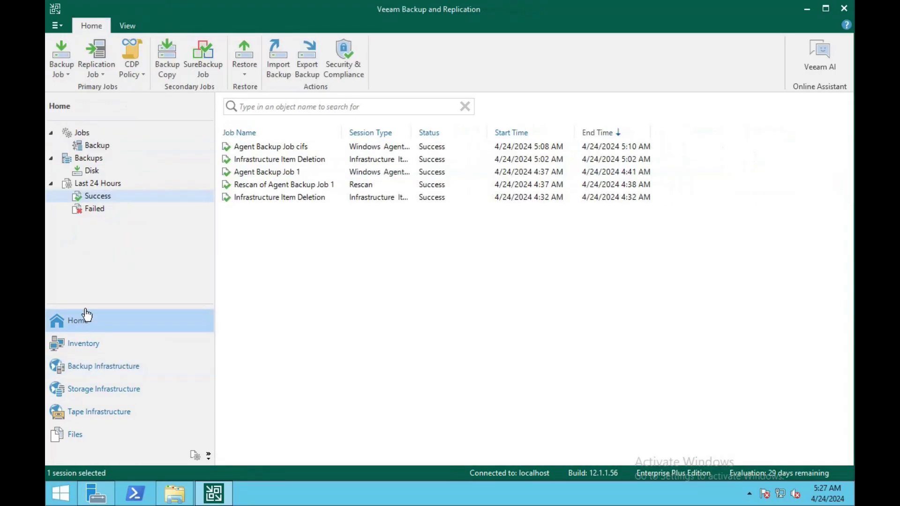
pyautogui.click(87, 133)
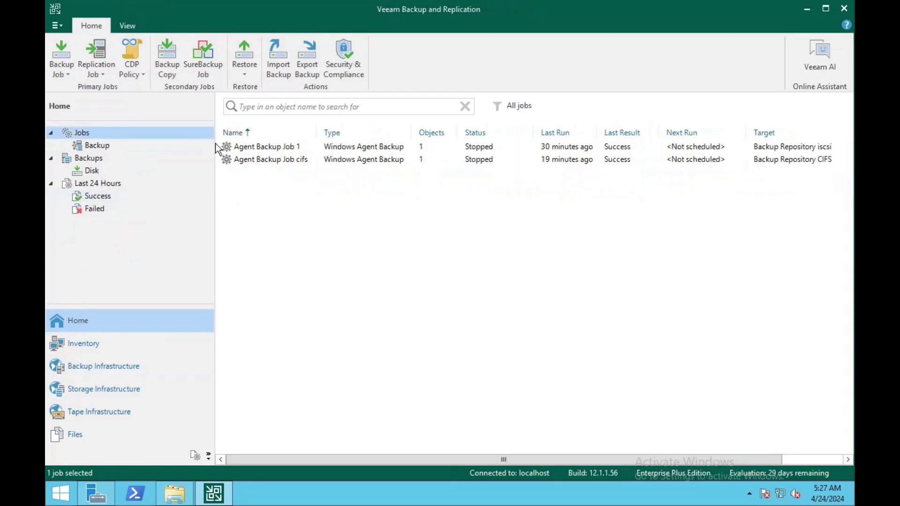
pyautogui.rightClick(111, 133)
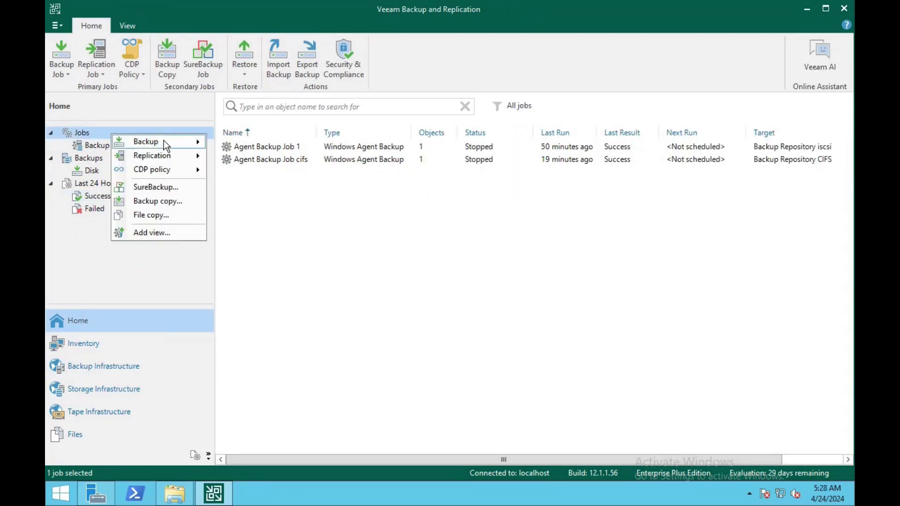
pyautogui.moveTo(164, 141)
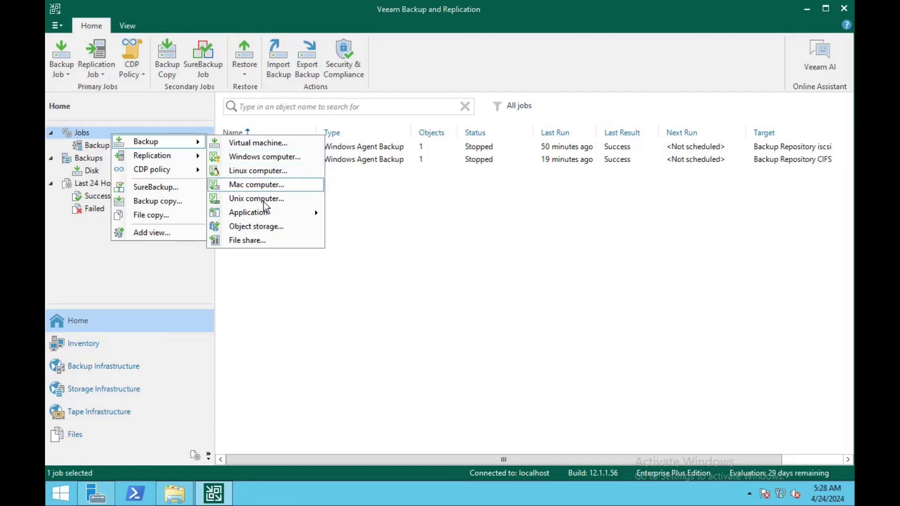
pyautogui.click(277, 157)
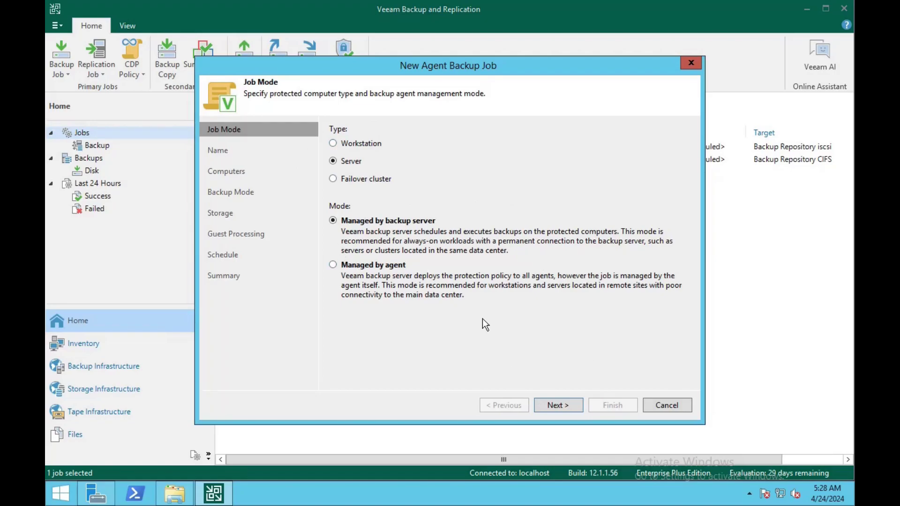
pyautogui.click(558, 405)
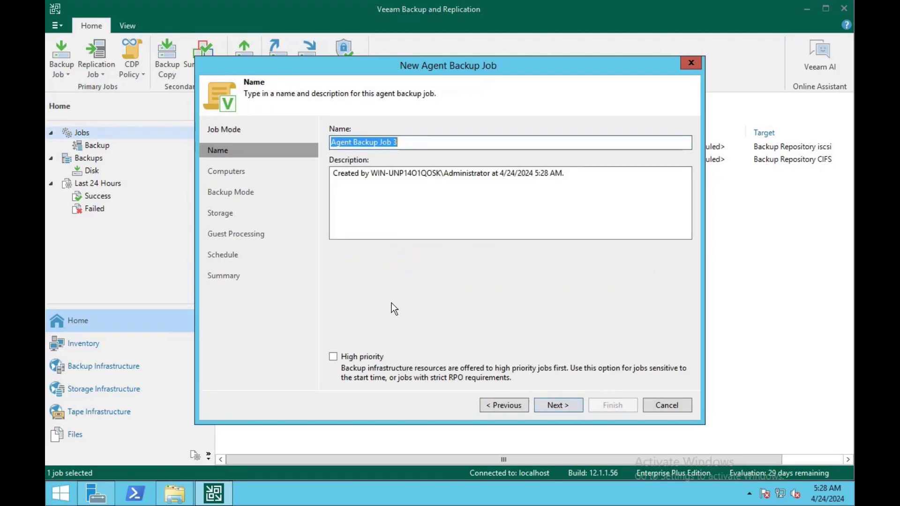
# Step: Name the agent backup job Agent Backup Job NFS
pyautogui.click(417, 142)
pyautogui.press('BackSpace')
pyautogui.write('NFS')
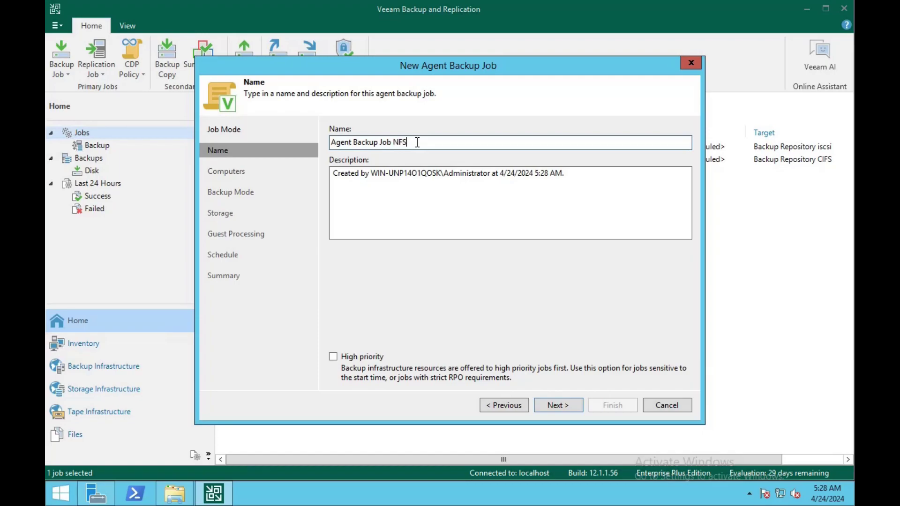
pyautogui.click(565, 408)
# Step: Add the individual computer 192.168.195.23 to the job's protected computers, using the existing Administrator credentials
pyautogui.click(668, 146)
pyautogui.click(672, 171)
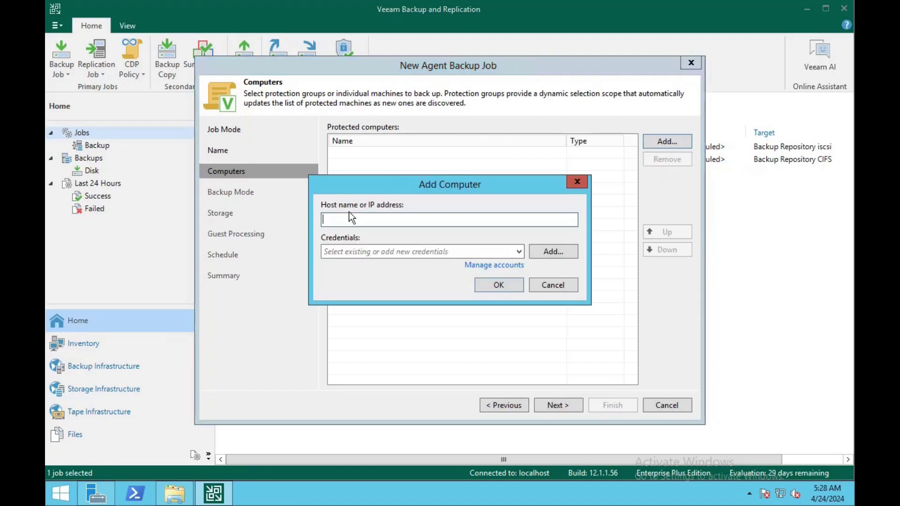
pyautogui.write('192.168.195.23')
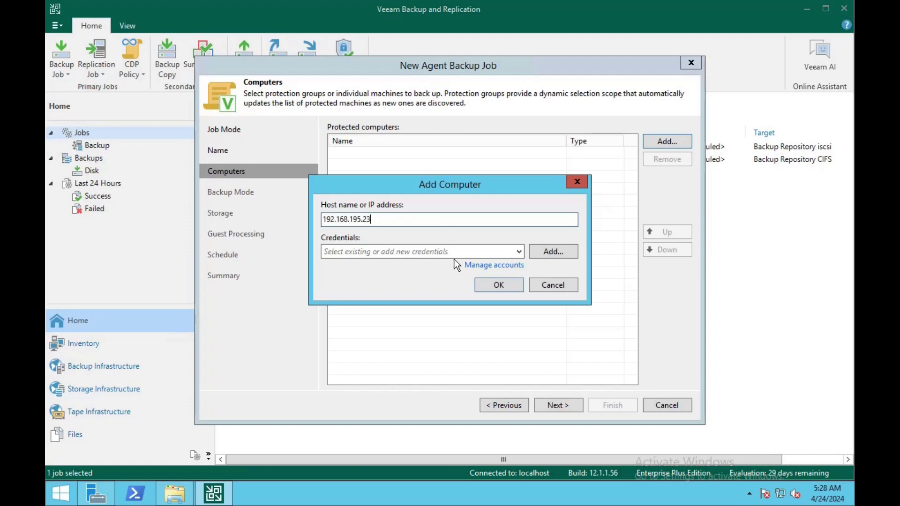
pyautogui.click(541, 252)
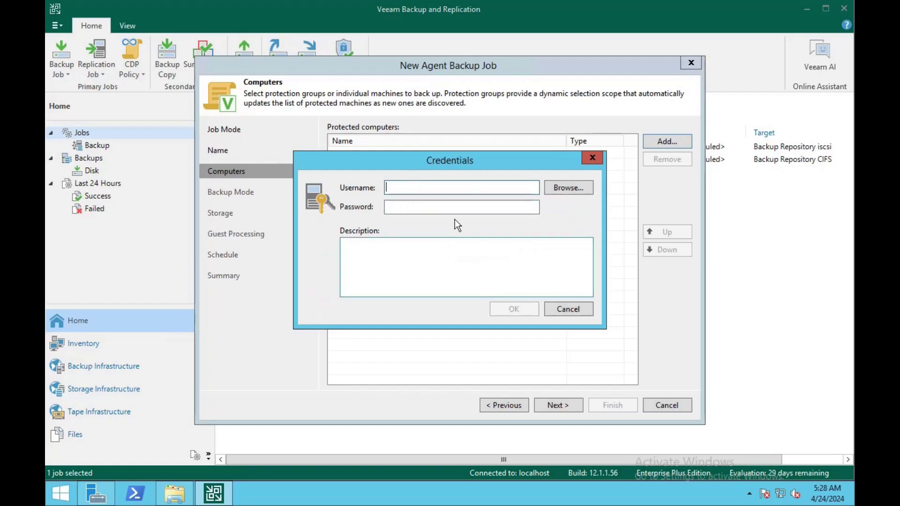
pyautogui.click(561, 313)
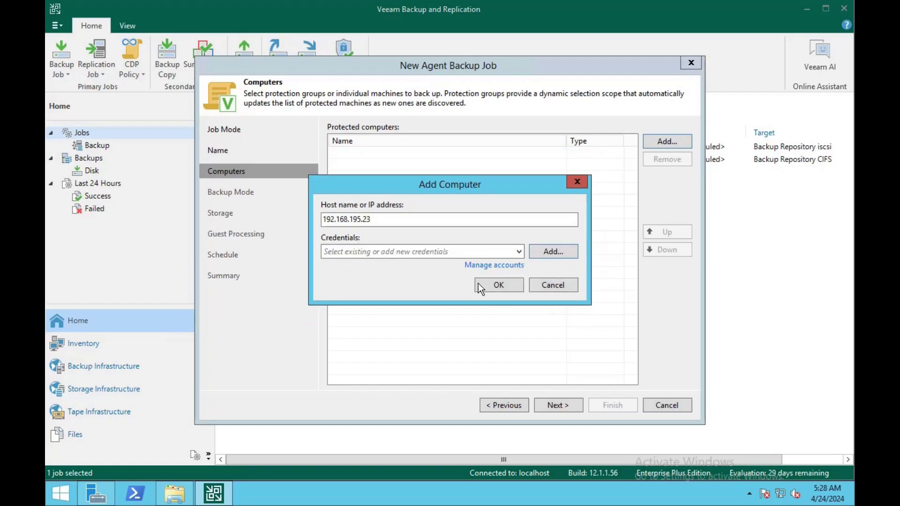
pyautogui.click(518, 253)
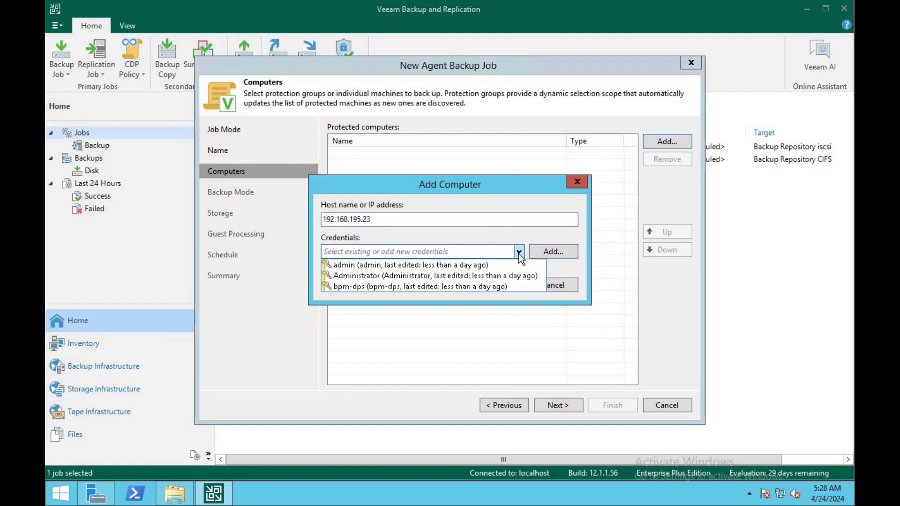
pyautogui.click(396, 276)
pyautogui.click(499, 287)
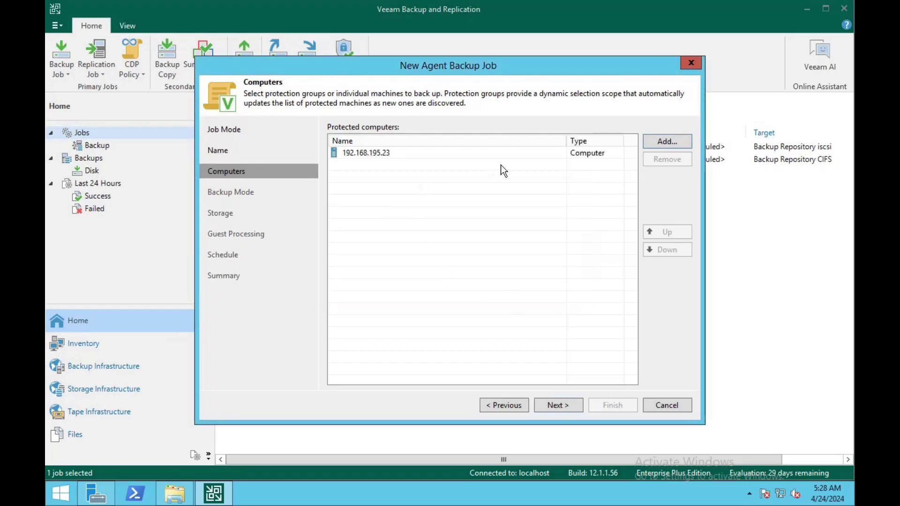
pyautogui.click(558, 403)
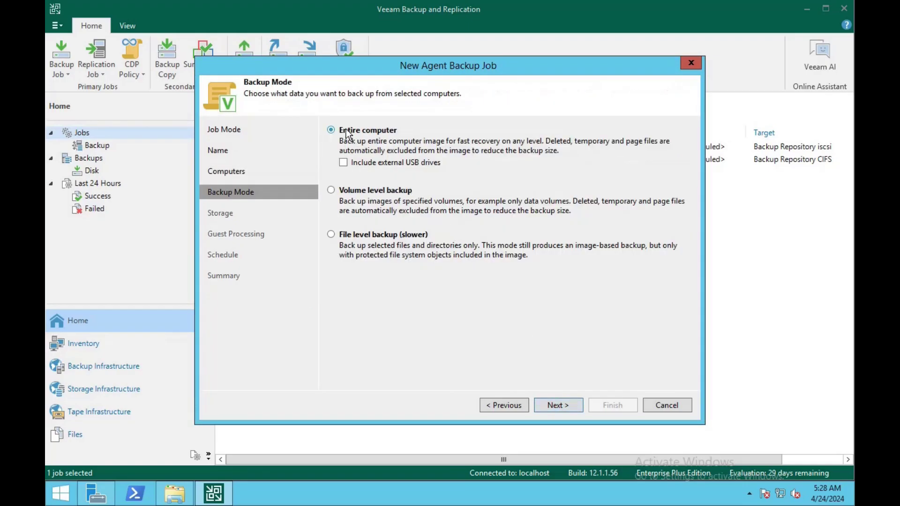
# Step: Choose file level backup as the backup mode and include personal files in the objects to back up
pyautogui.click(347, 243)
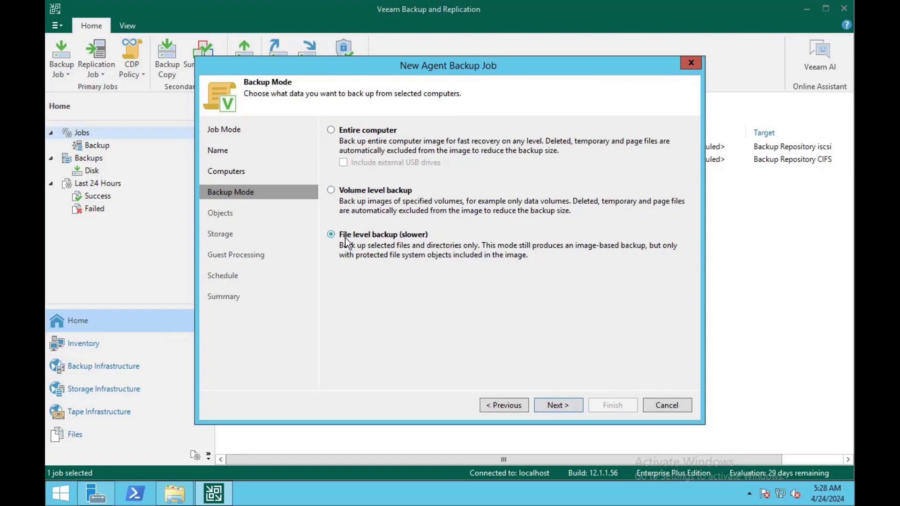
pyautogui.click(559, 406)
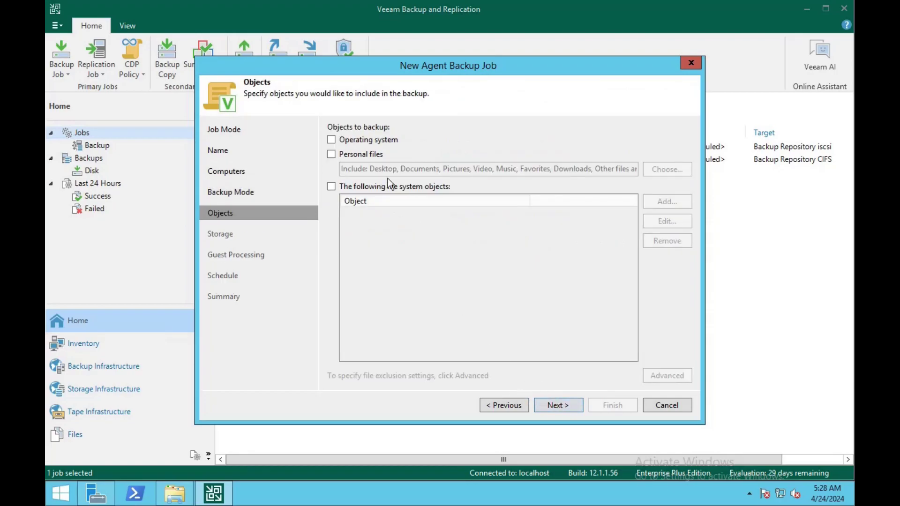
pyautogui.click(332, 154)
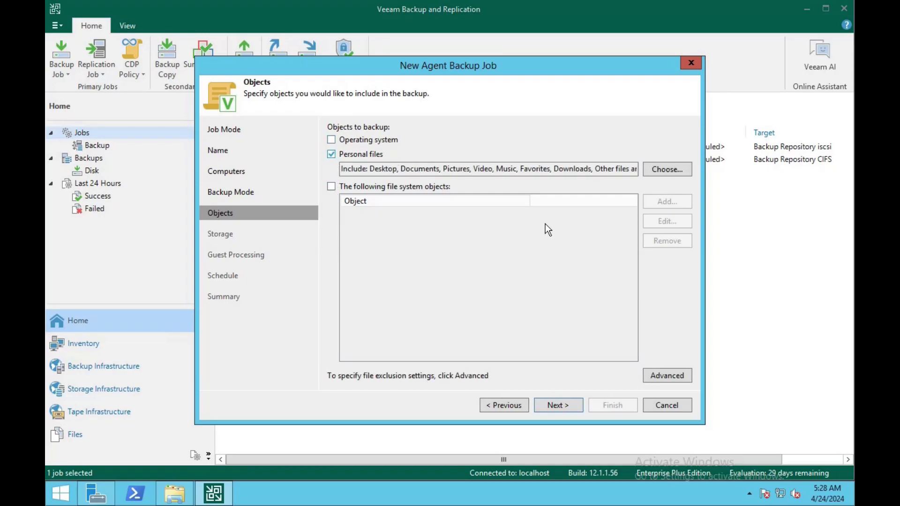
pyautogui.click(568, 409)
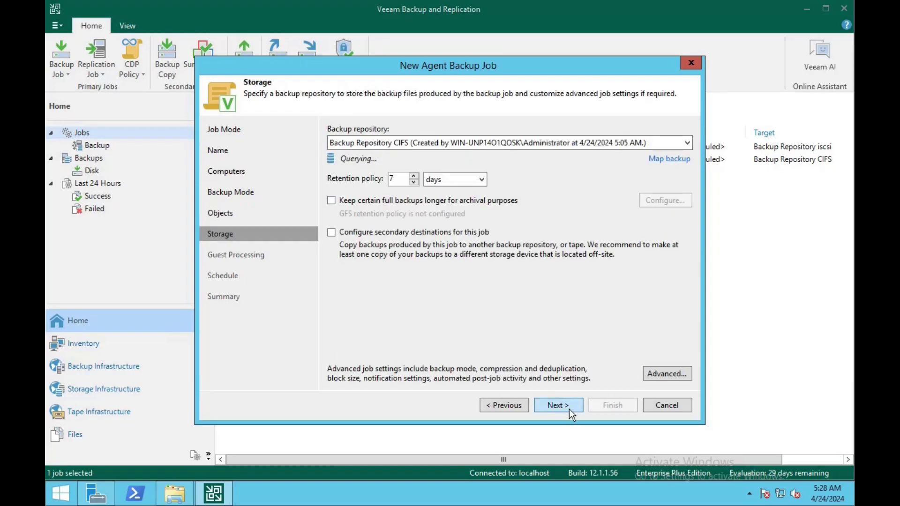
# Step: Select Backup Repository NFS as the job's storage target and accept the default retention policy
pyautogui.click(638, 145)
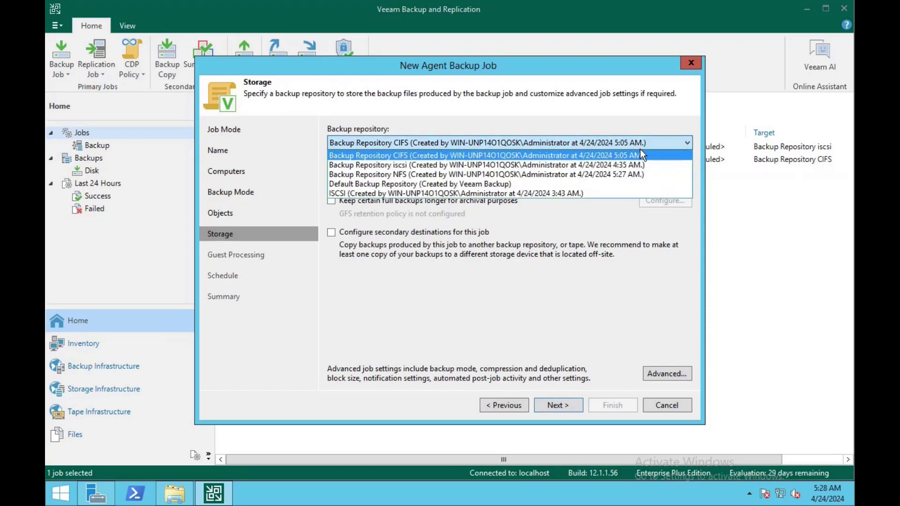
pyautogui.click(412, 174)
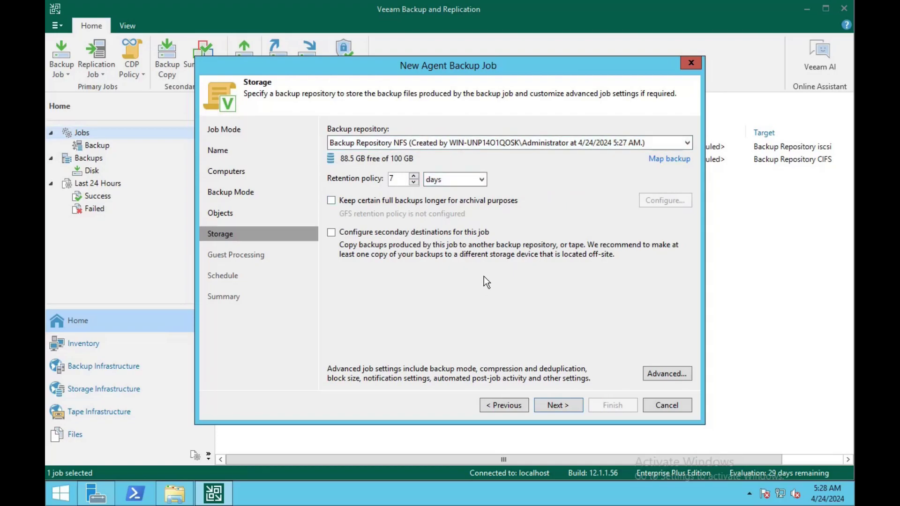
pyautogui.click(569, 409)
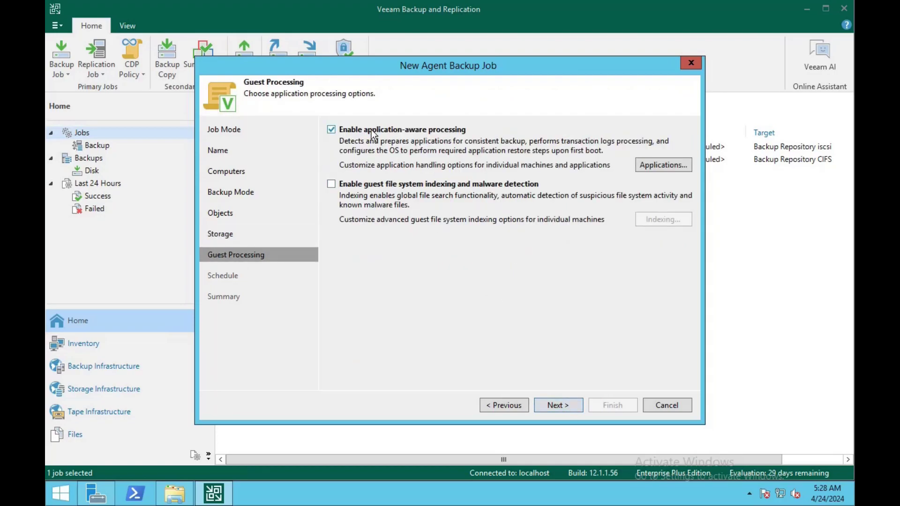
# Step: Keep application-aware processing enabled, leave the job without an automatic schedule, and save the new agent backup job without running it
pyautogui.click(563, 404)
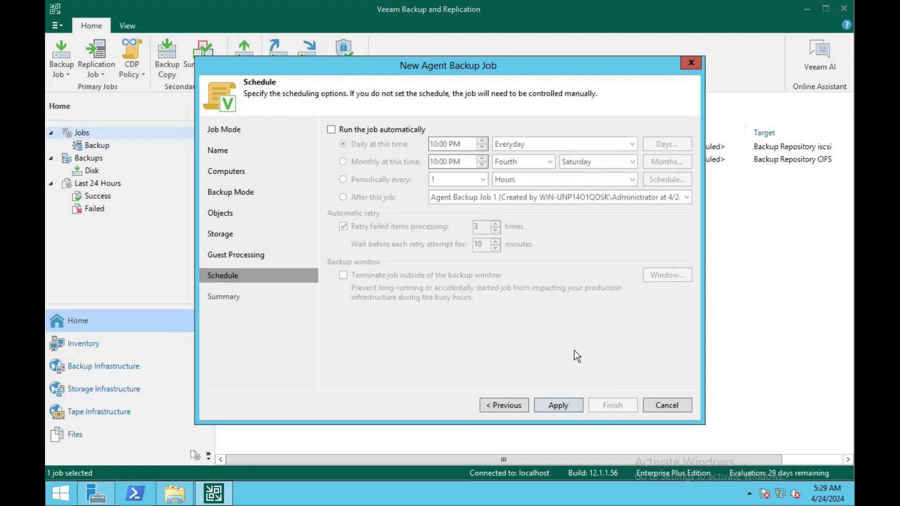
pyautogui.click(569, 403)
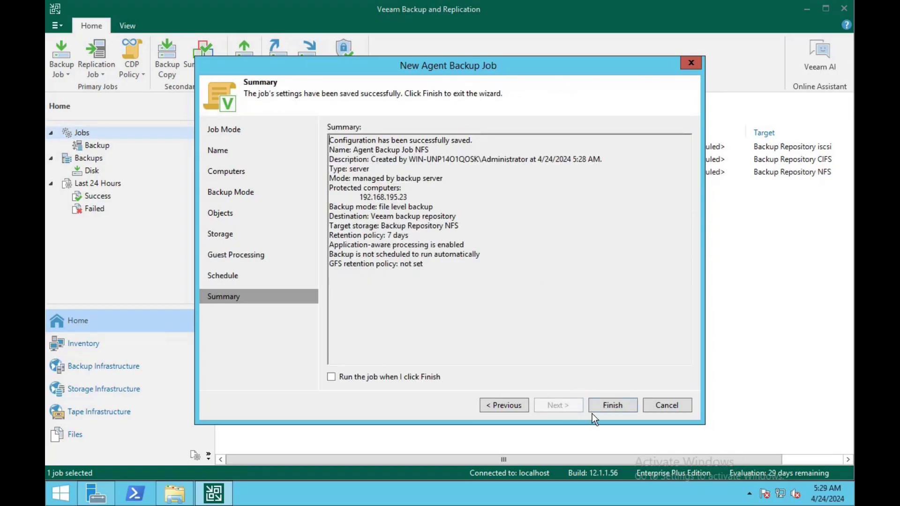
pyautogui.click(611, 406)
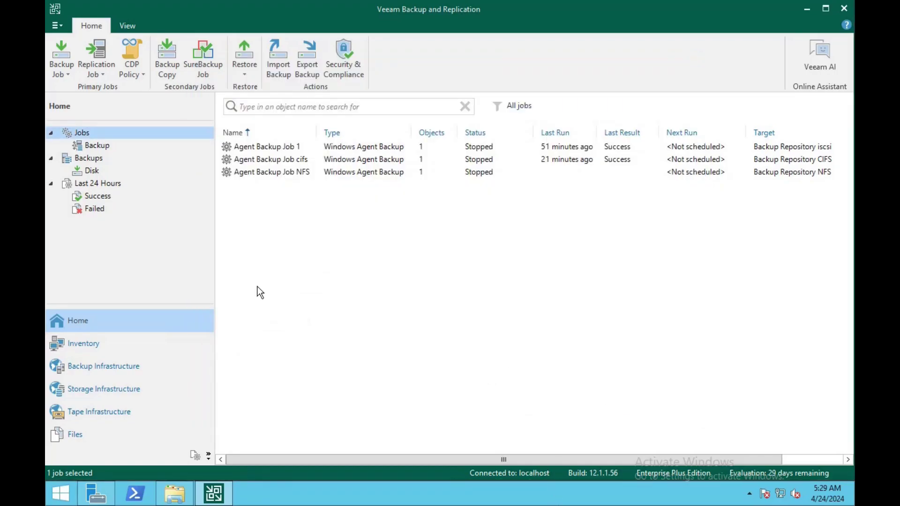
# Step: Start Agent Backup Job NFS and display the processing details of its host in the running session
pyautogui.rightClick(301, 173)
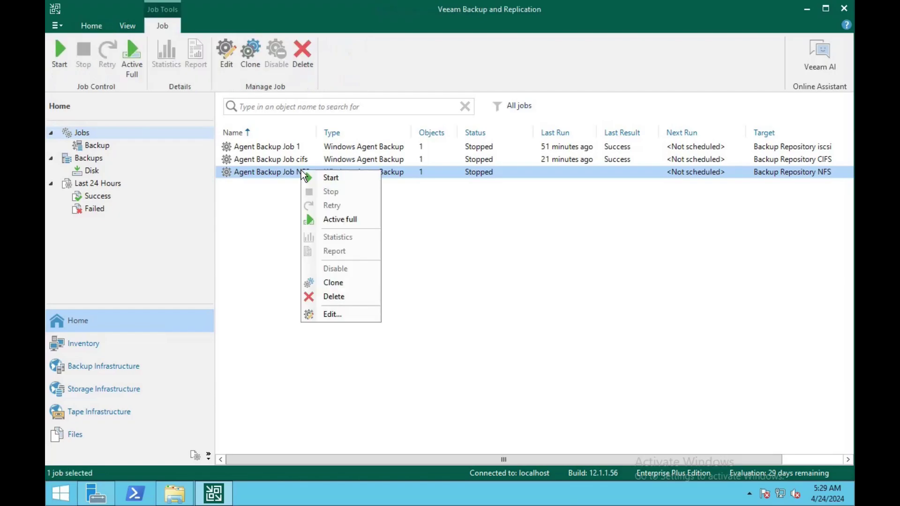
pyautogui.click(333, 179)
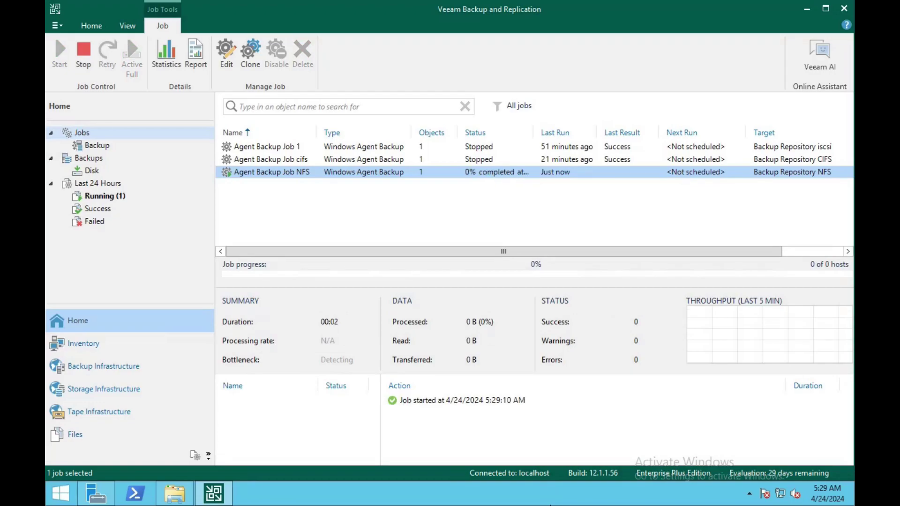
pyautogui.click(122, 197)
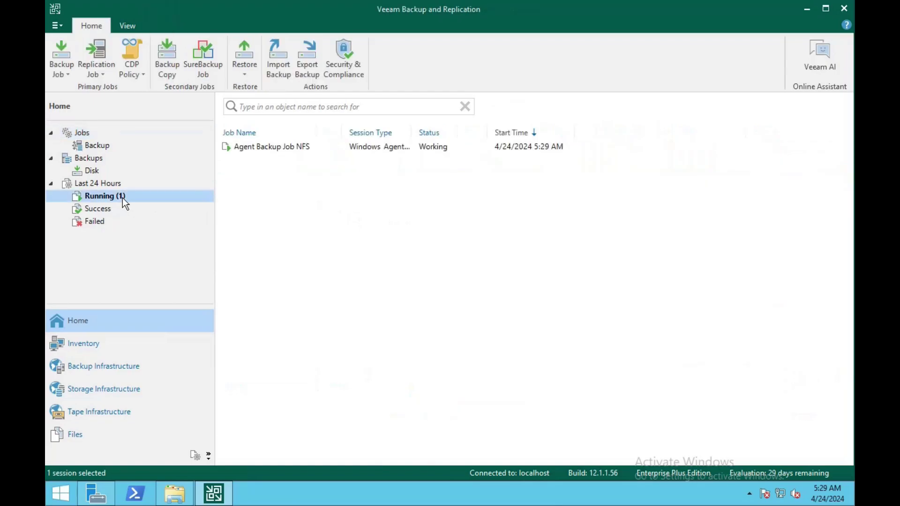
pyautogui.click(263, 150)
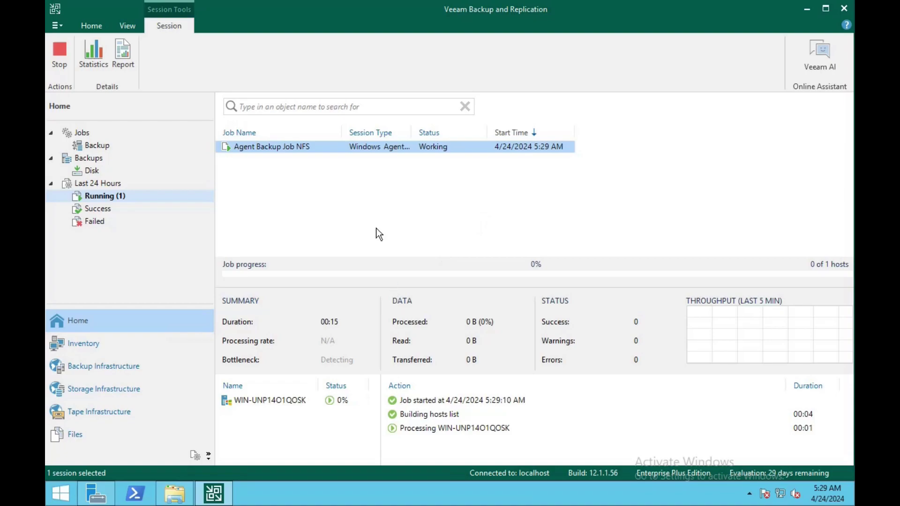
pyautogui.click(322, 406)
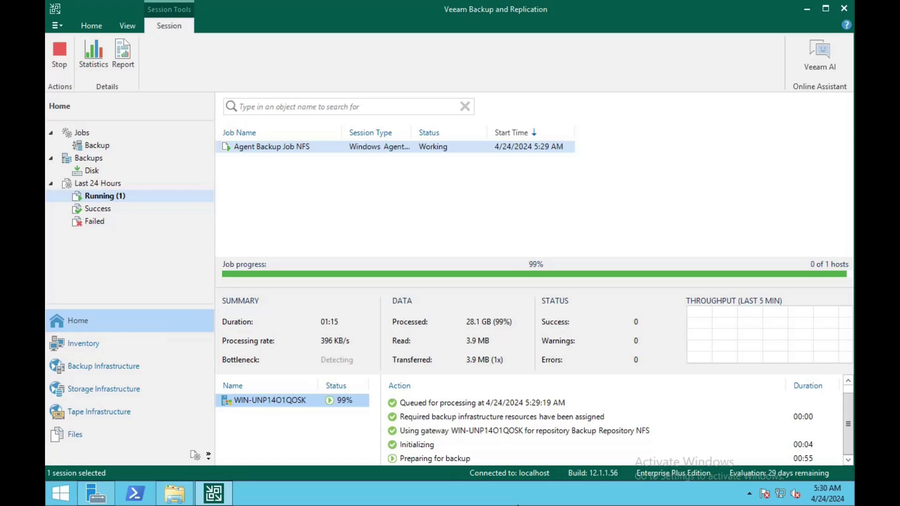
# Step: Switch to File Explorer and inspect the backup files in the nfs share's Agent Backup Job NFS folder, inside the 192.168.195.23 subfolder
pyautogui.click(174, 493)
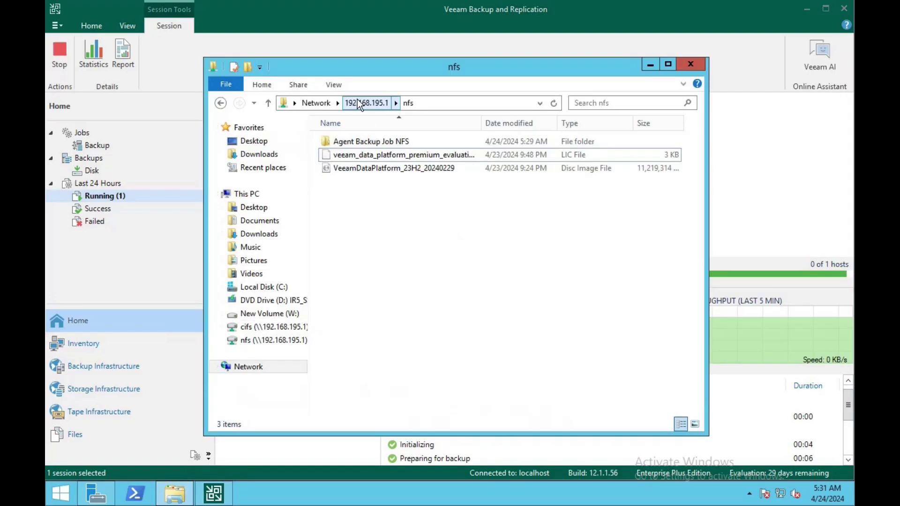
pyautogui.click(368, 103)
pyautogui.doubleClick(532, 149)
pyautogui.doubleClick(371, 141)
pyautogui.doubleClick(386, 143)
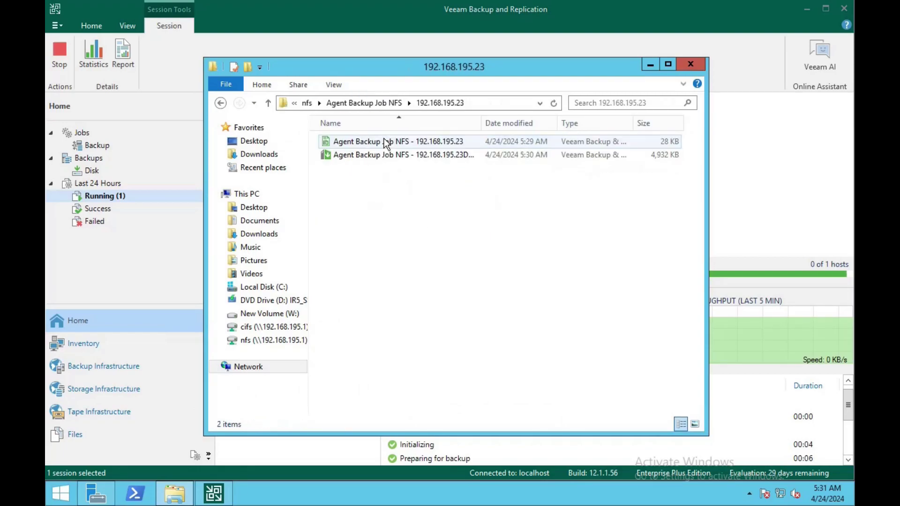
pyautogui.moveTo(424, 253); pyautogui.dragTo(471, 145)
pyautogui.click(469, 230)
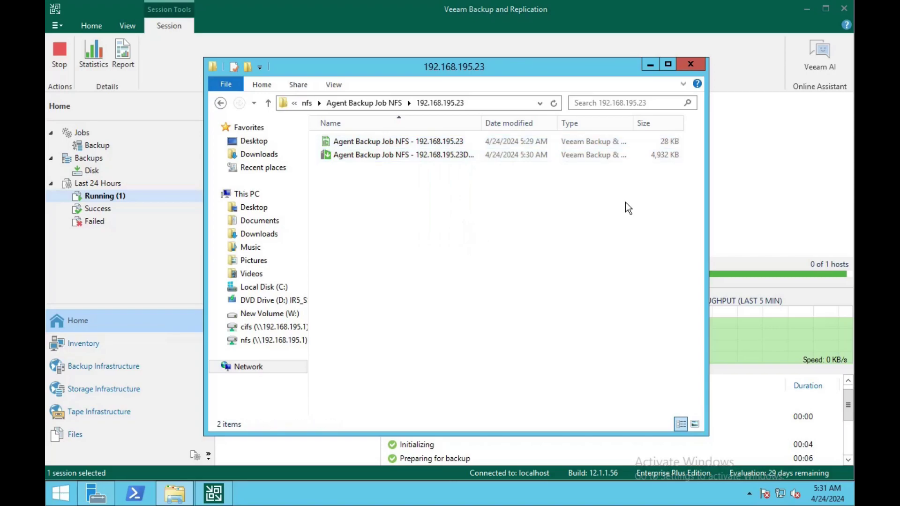
pyautogui.click(651, 66)
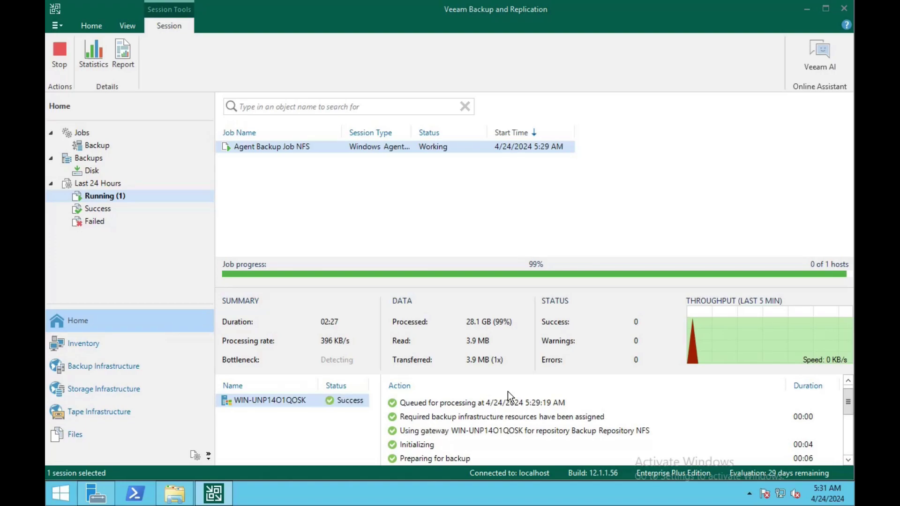
# Step: Back in Veeam Backup and Replication, review the Agent Backup Job NFS session details among the last 24 hours' sessions
pyautogui.click(346, 402)
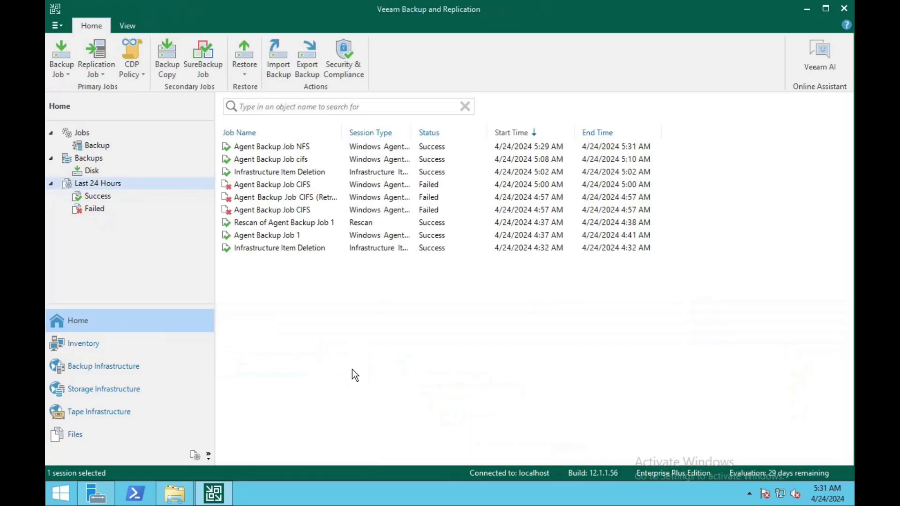
pyautogui.click(289, 151)
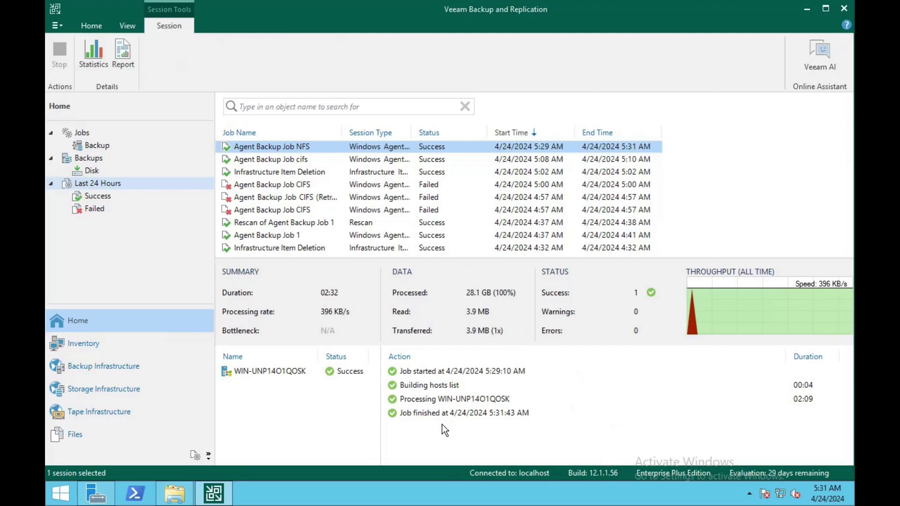
pyautogui.moveTo(480, 14)
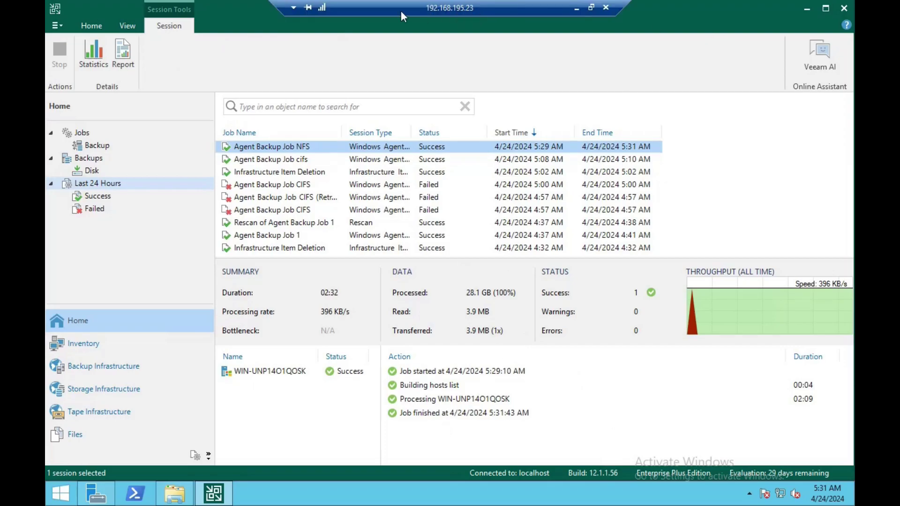